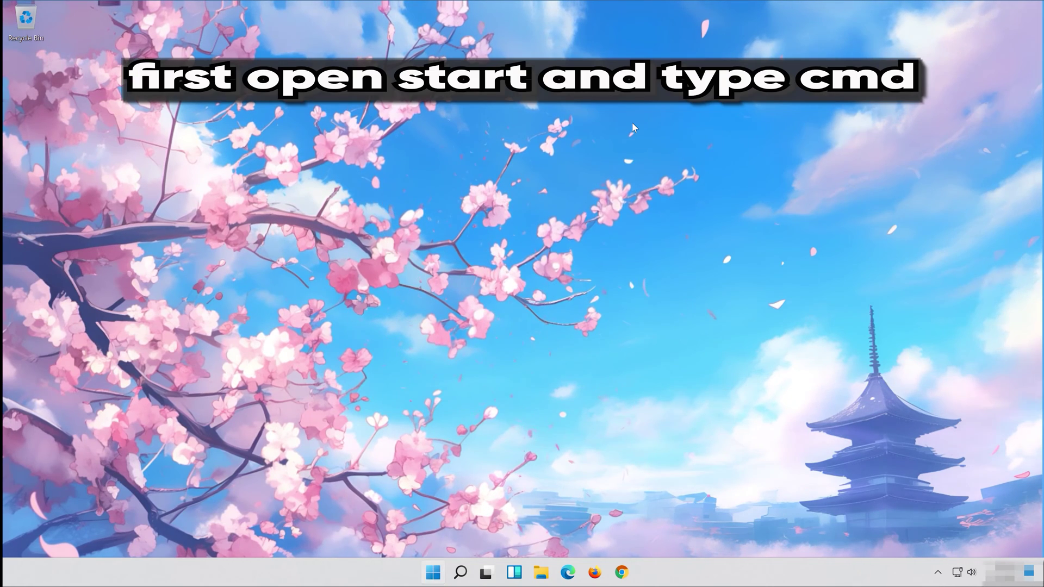
# Launch Command Prompt as administrator from a Start search for cmd and approve the UAC prompt.
pyautogui.press('super')
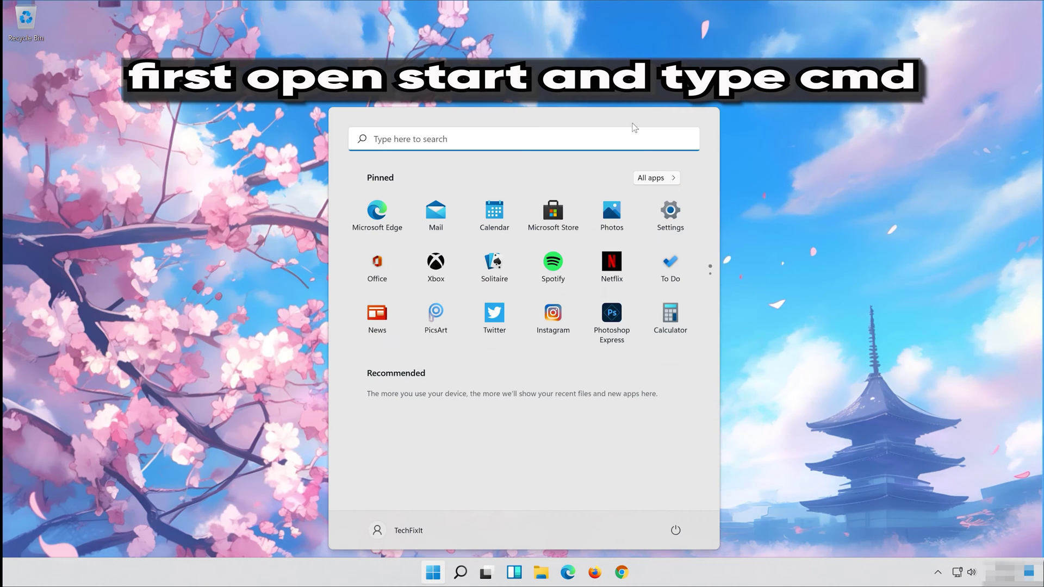
pyautogui.write('cmd')
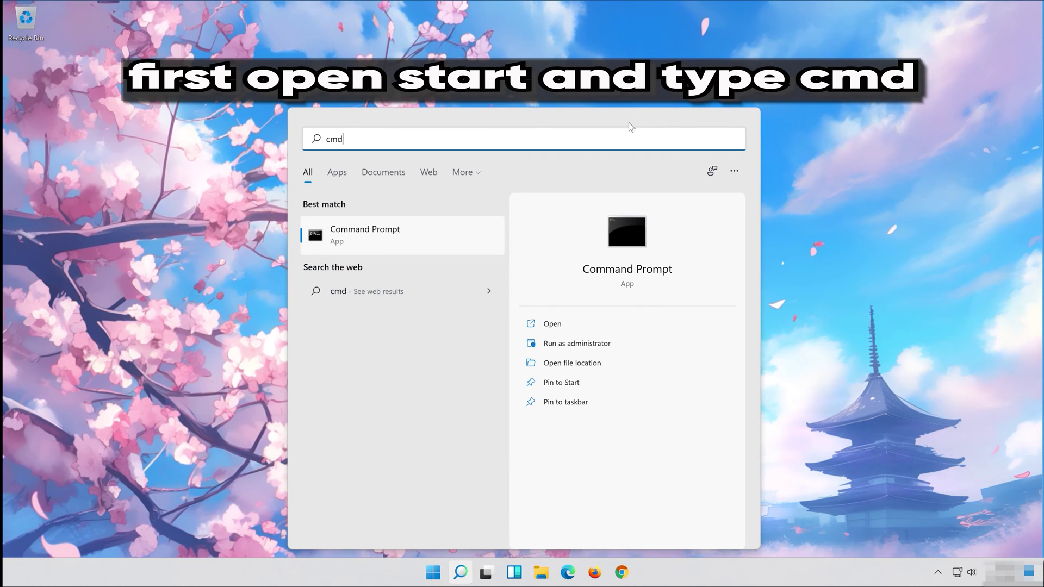
pyautogui.rightClick(351, 233)
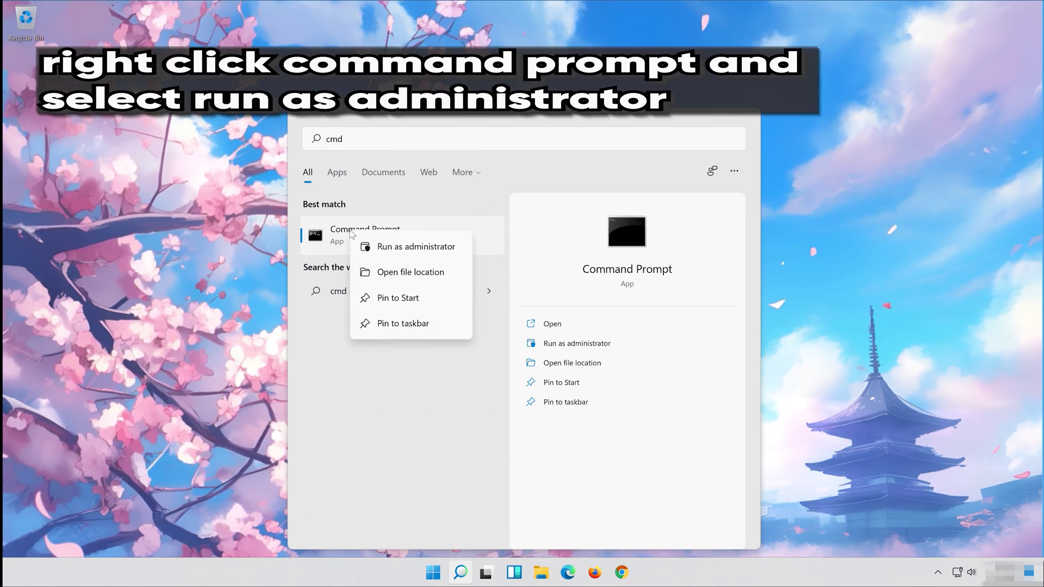
pyautogui.click(424, 248)
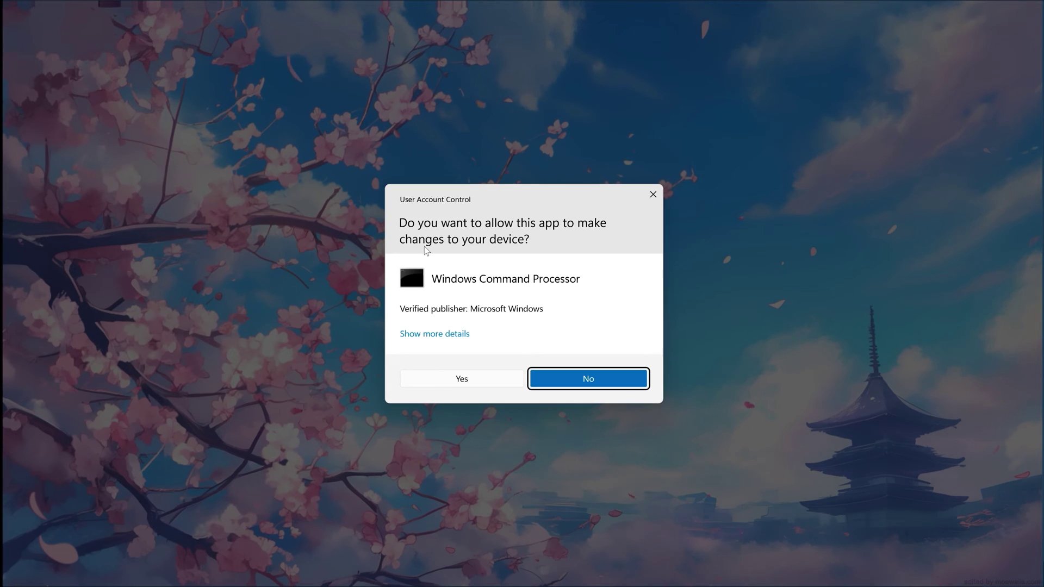
pyautogui.click(454, 381)
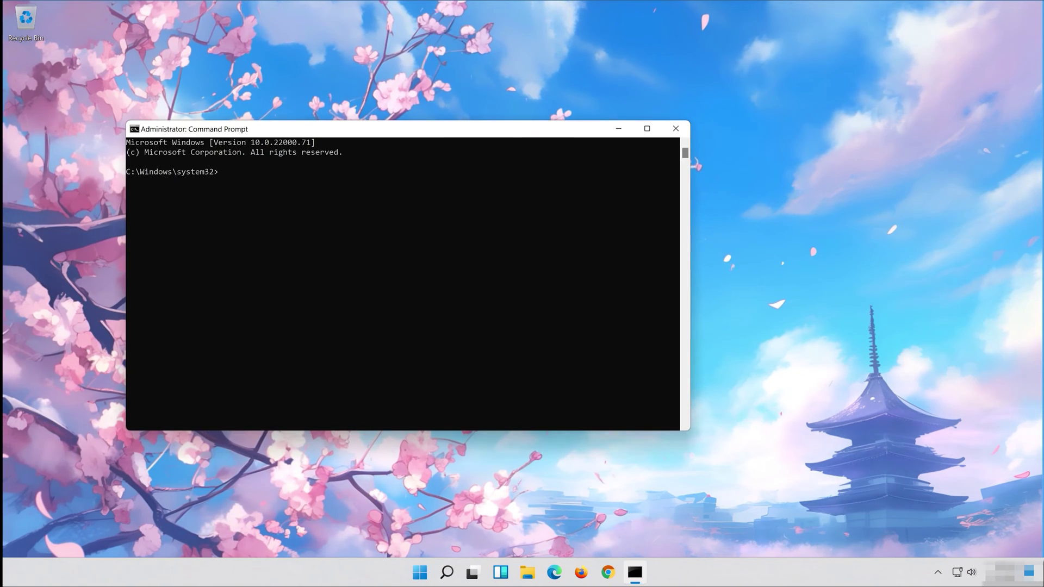
# Move the Command Prompt window to the right and enter the sfc /scannow command.
pyautogui.moveTo(360, 131); pyautogui.dragTo(520, 133)
pyautogui.write('sfc')
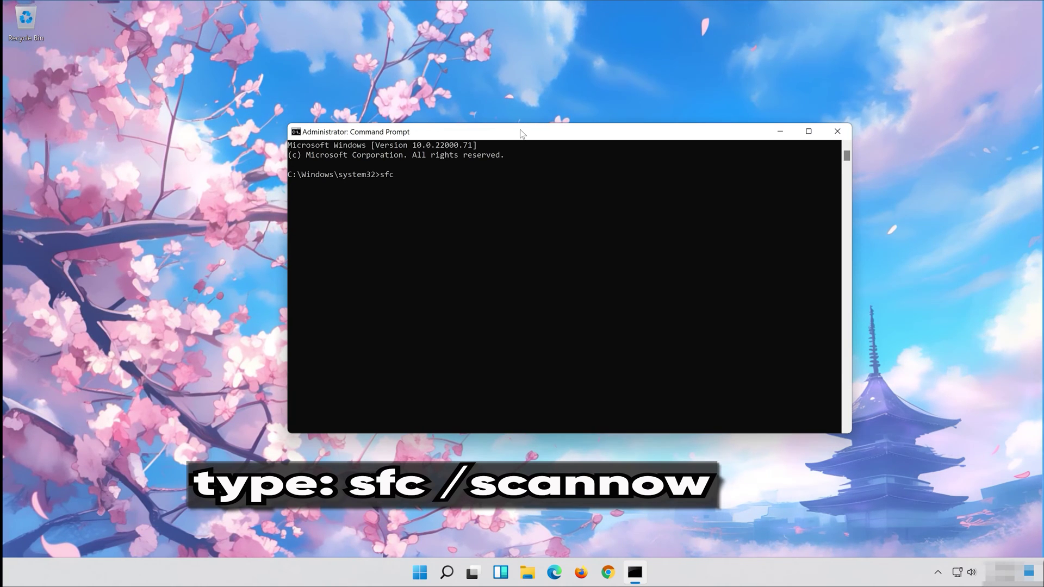
pyautogui.write(' /')
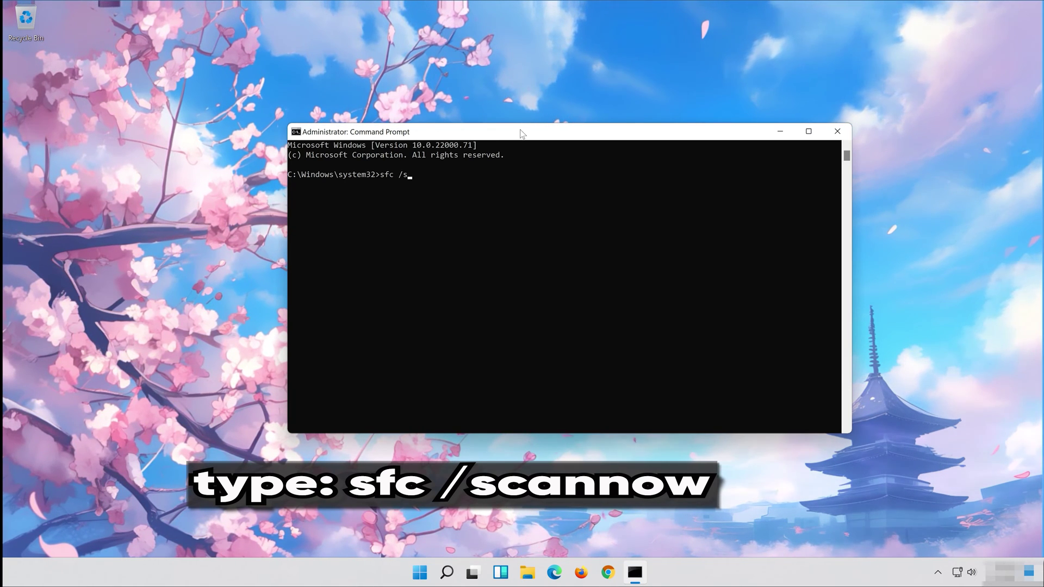
pyautogui.write('scannow')
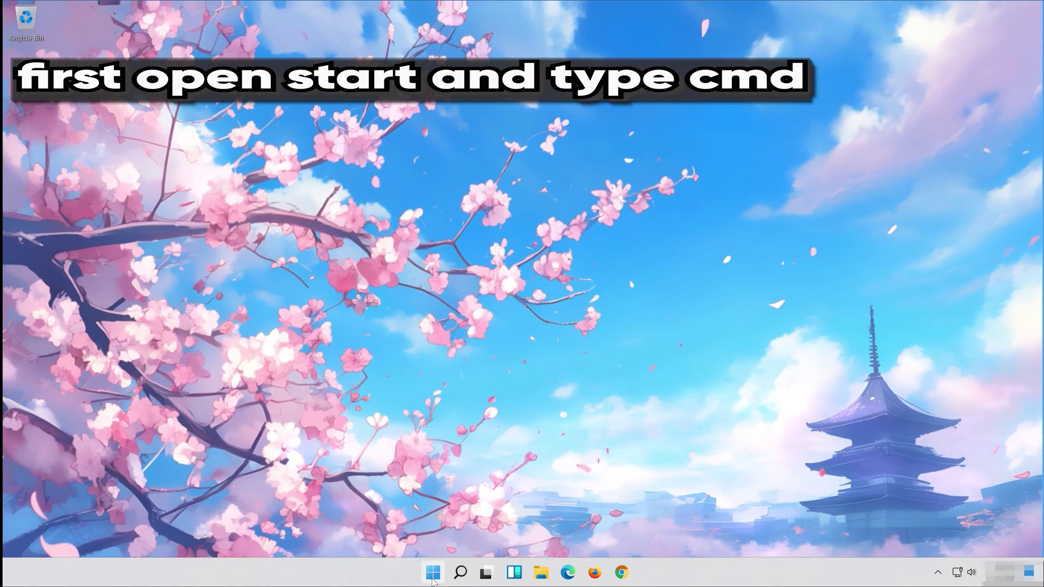
# Search Start for cmd and run Command Prompt as administrator, approving the permission request.
pyautogui.click(433, 573)
pyautogui.write('cm')
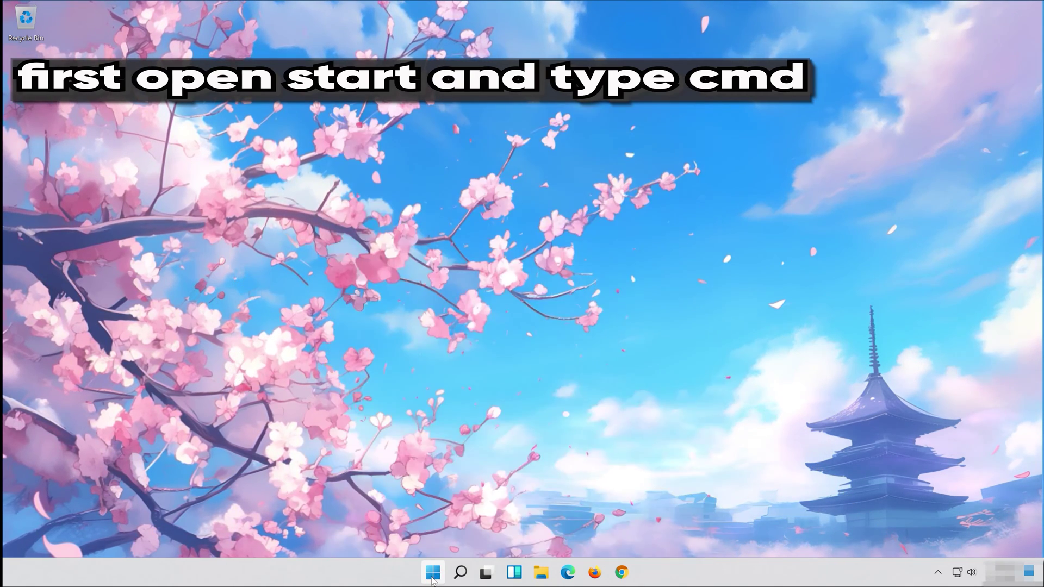
pyautogui.write('d')
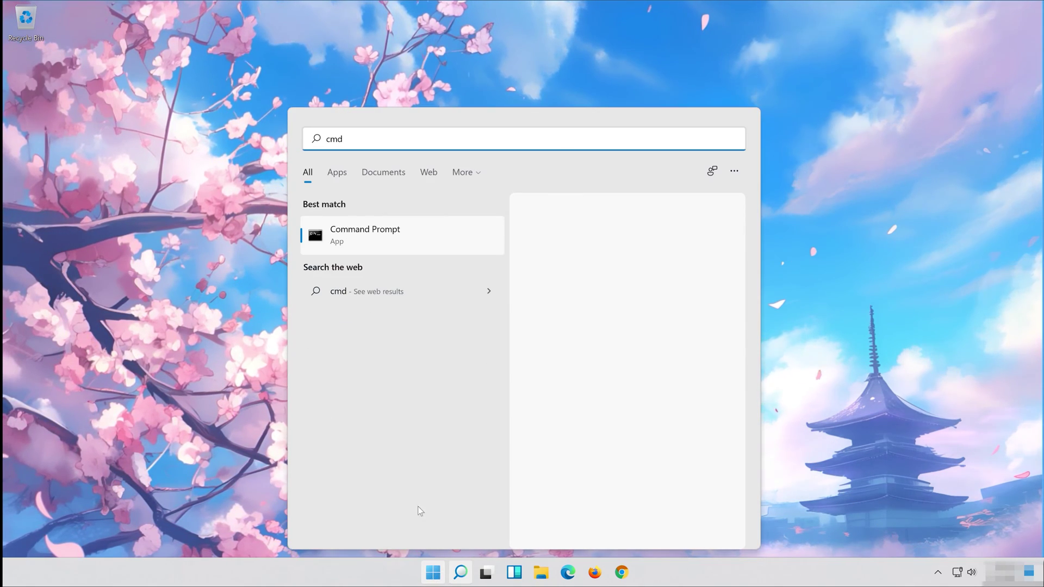
pyautogui.rightClick(387, 229)
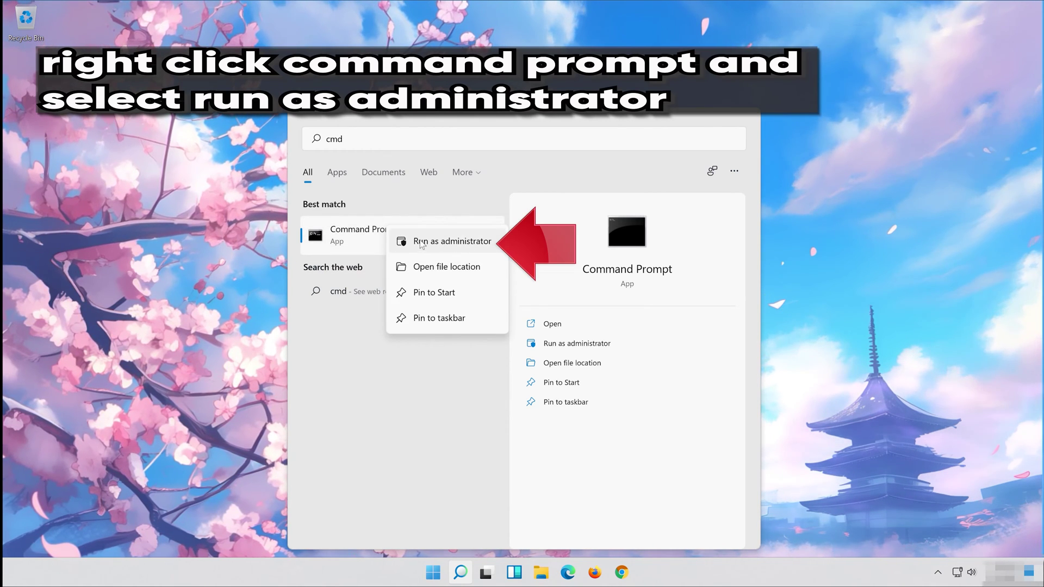
pyautogui.click(452, 244)
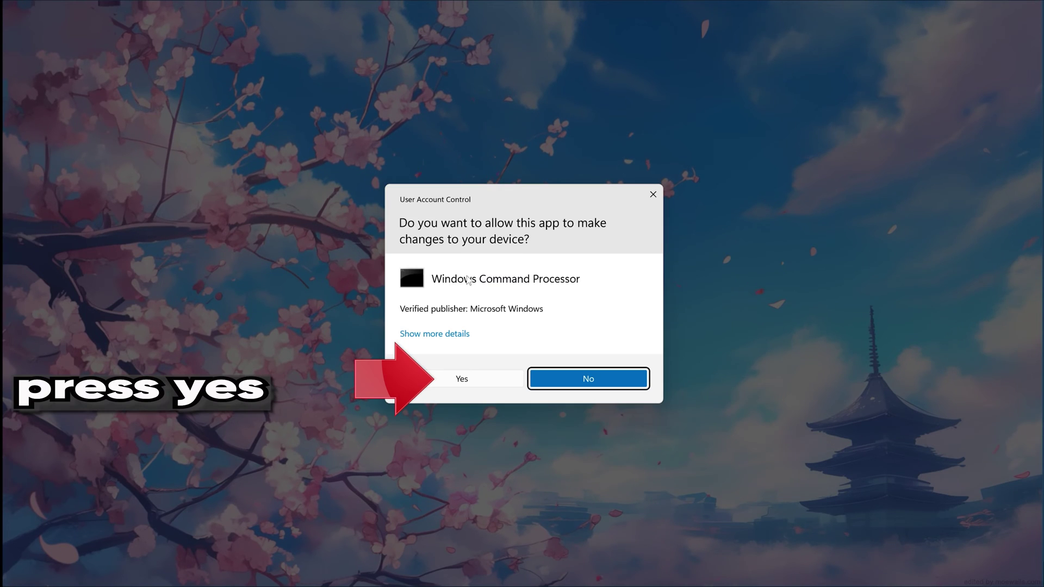
pyautogui.click(480, 376)
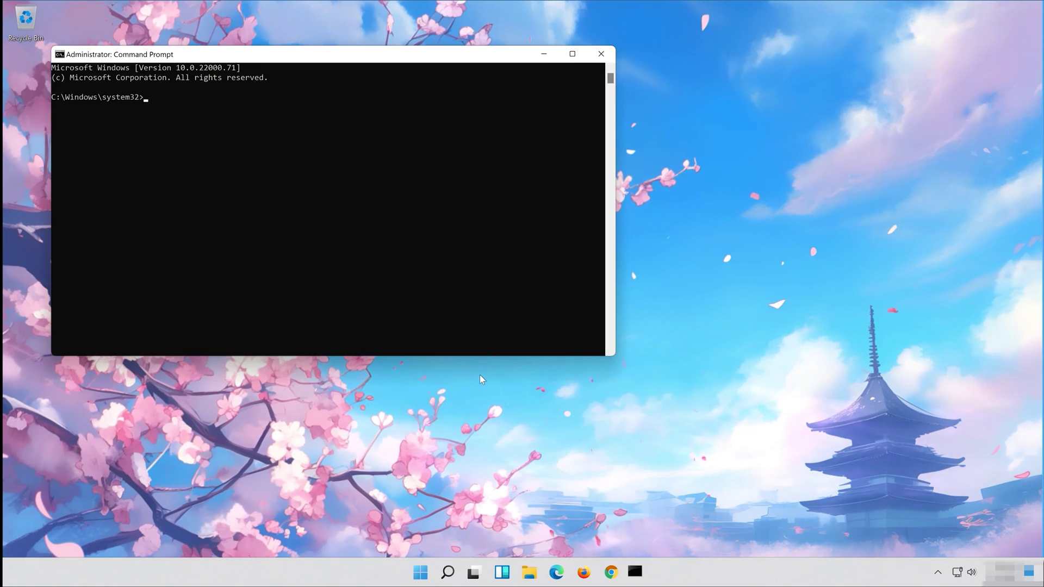
# Run Dism /Online /Cleanup-Image /RestoreHealth to completion, then exit Command Prompt.
pyautogui.moveTo(313, 54); pyautogui.dragTo(525, 115)
pyautogui.write('D')
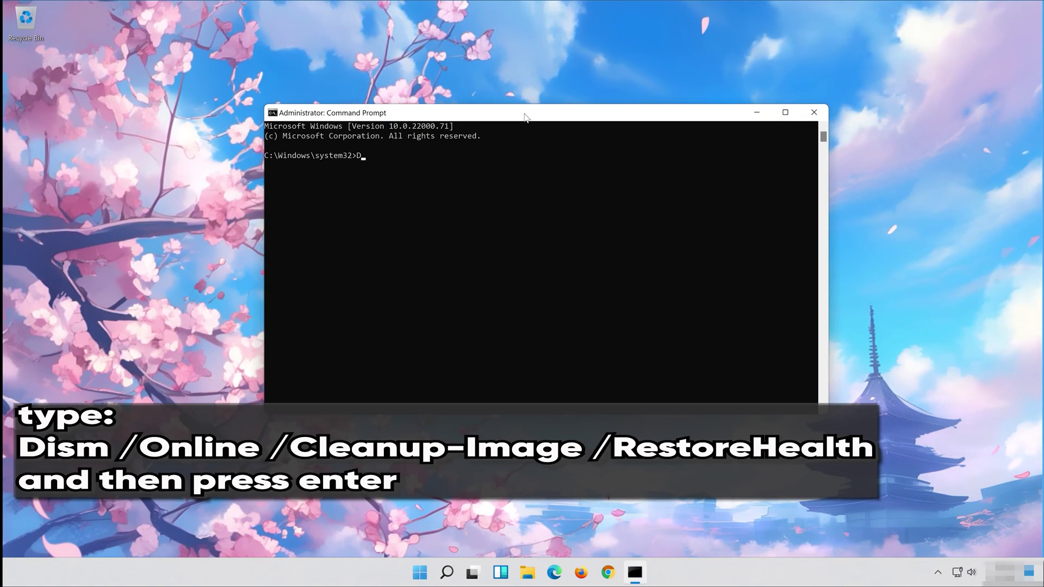
pyautogui.write('ism ')
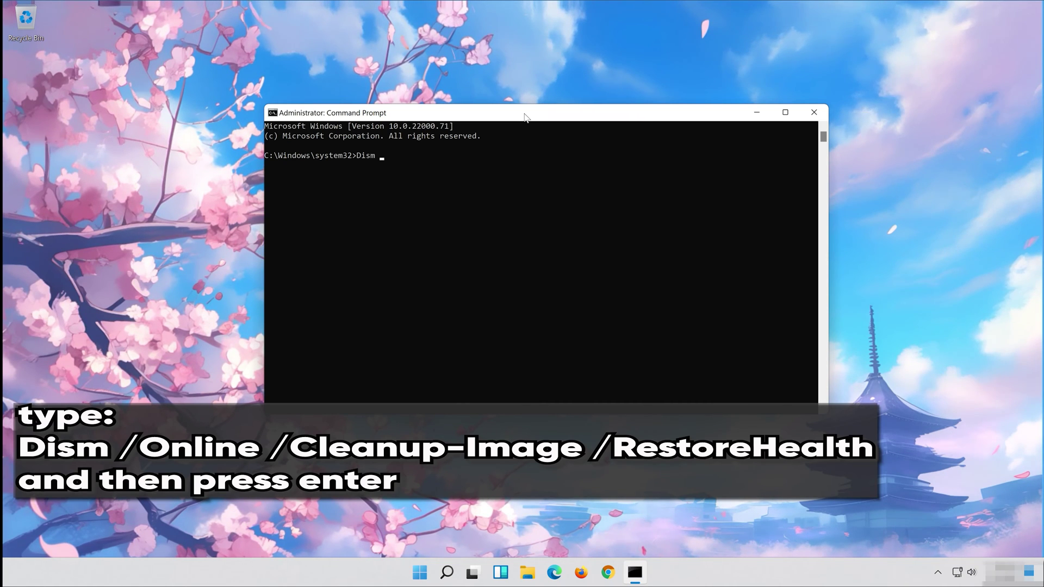
pyautogui.write('/')
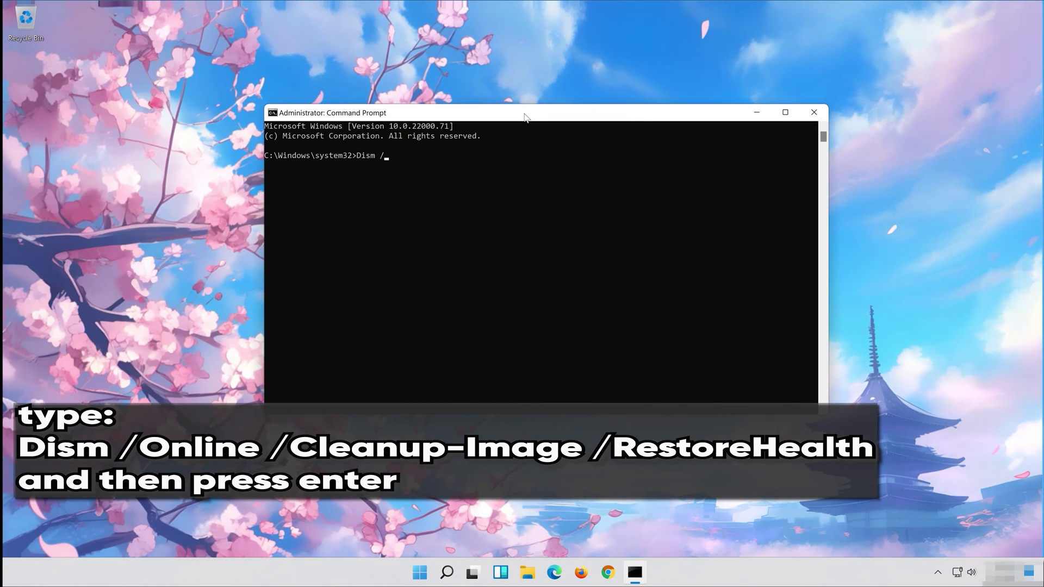
pyautogui.write('Online')
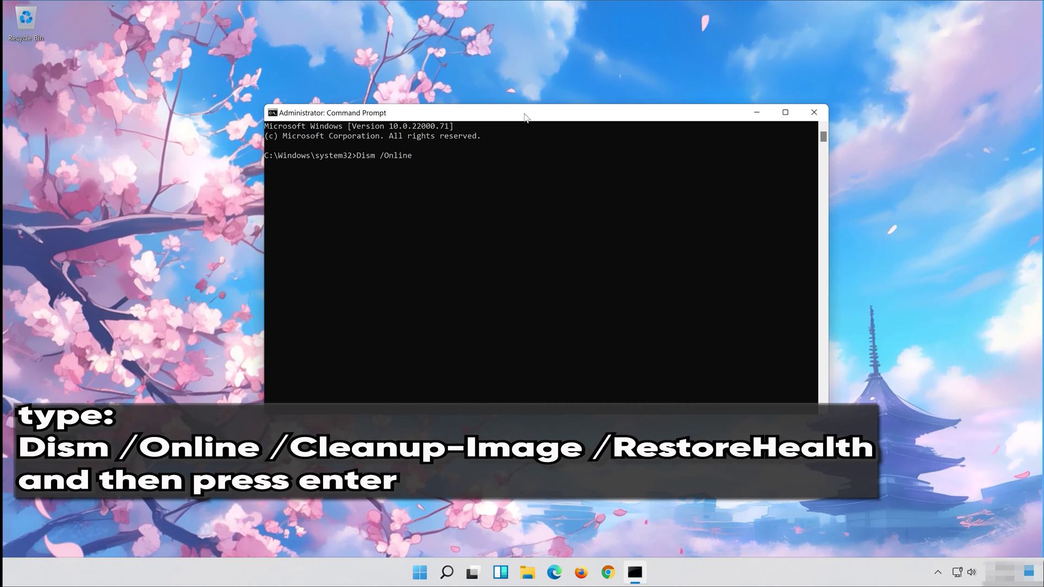
pyautogui.write(' /')
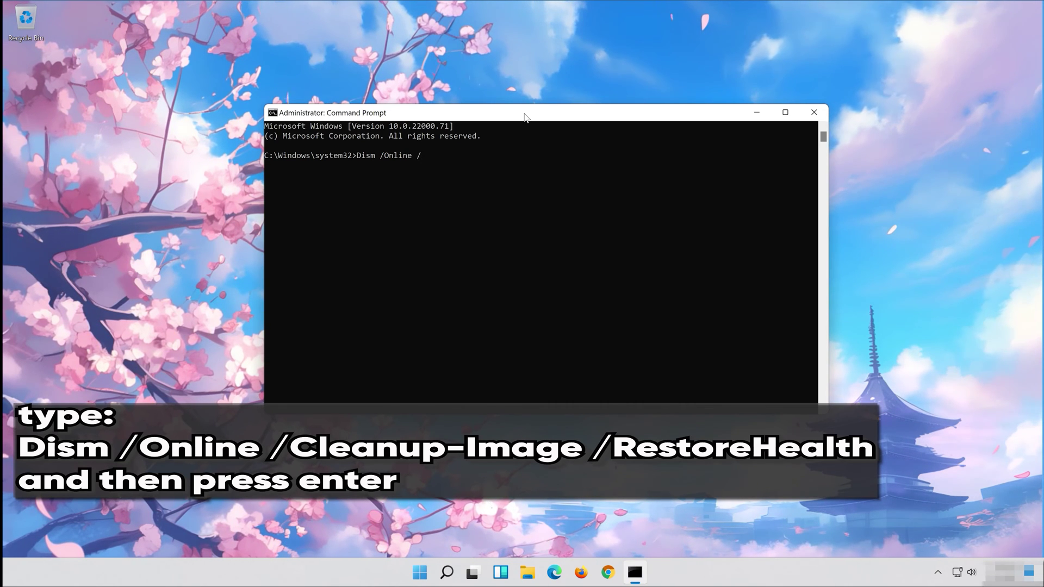
pyautogui.write('Cl')
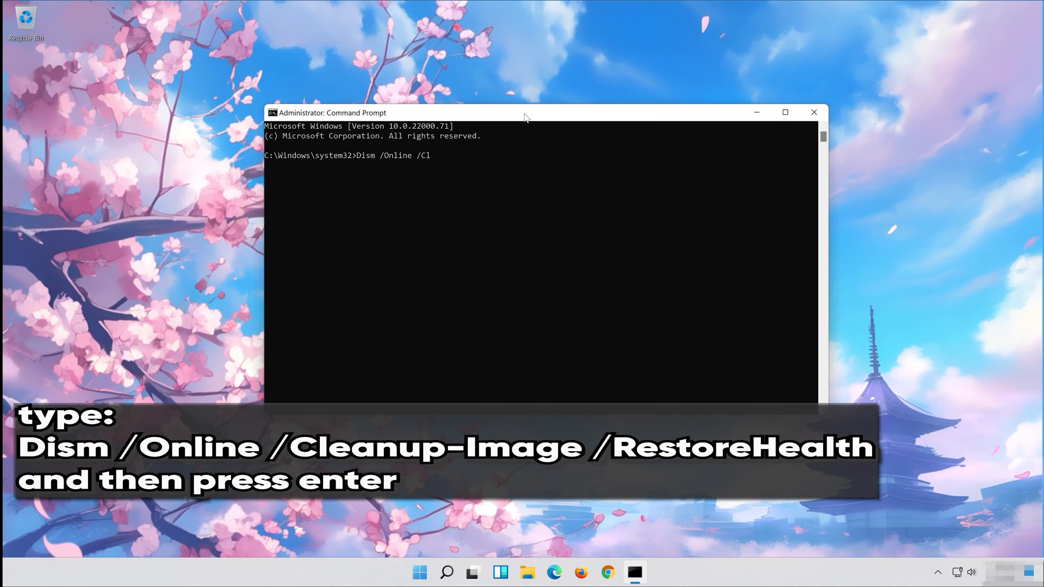
pyautogui.write('eanup-Image /Resto')
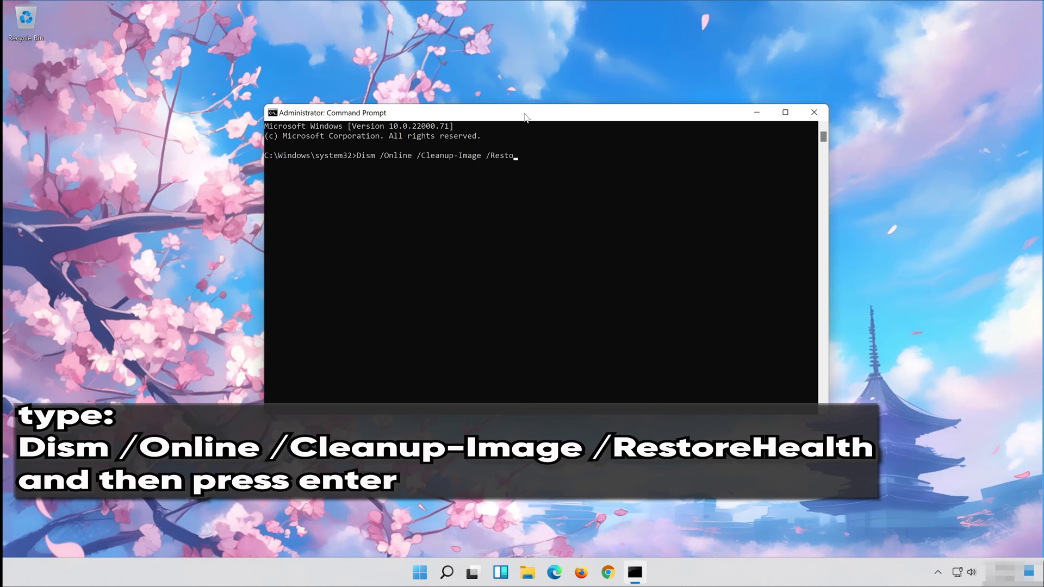
pyautogui.write('Health')
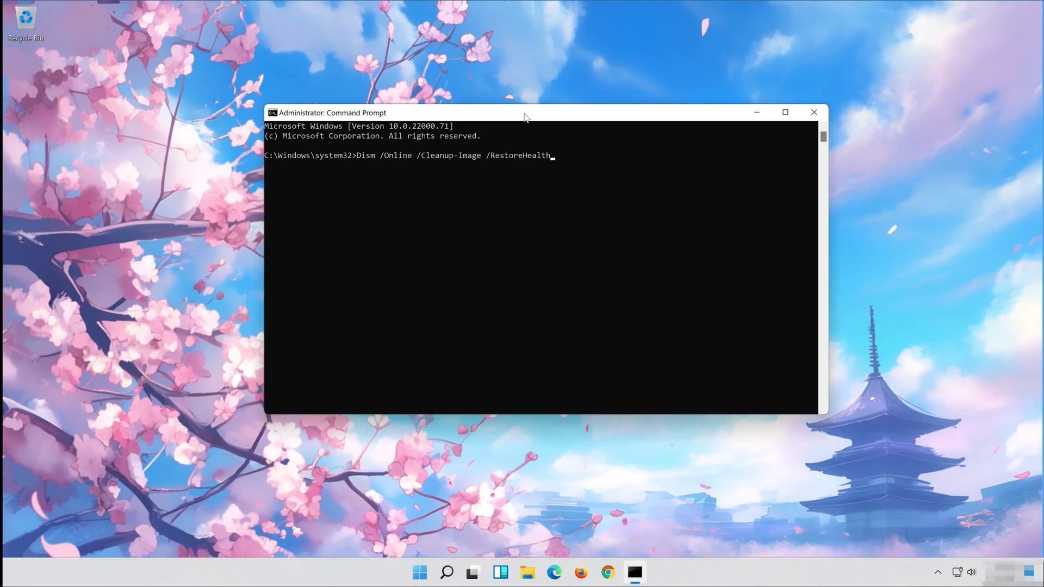
pyautogui.press('Return')
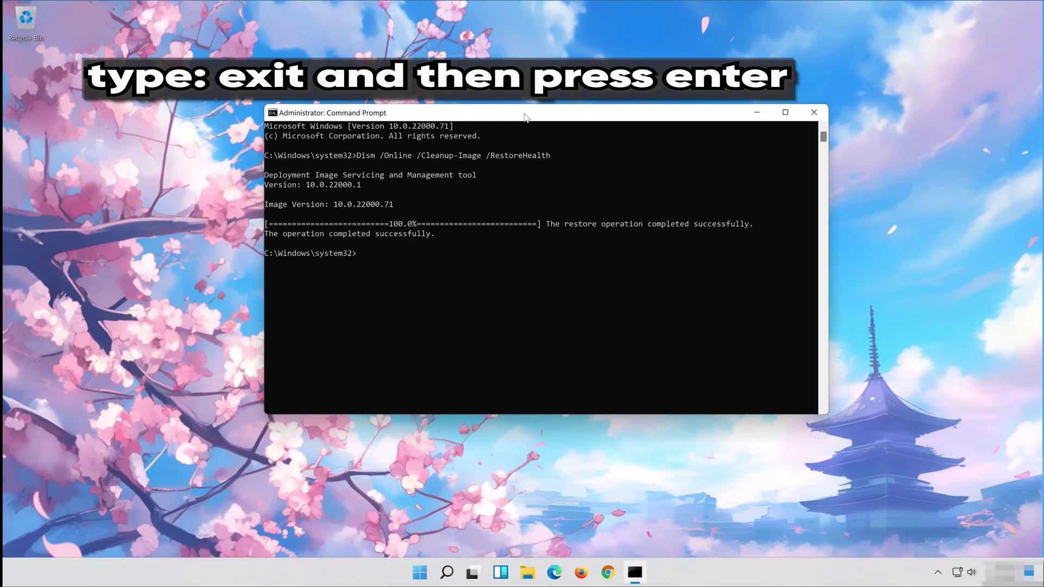
pyautogui.write('exit')
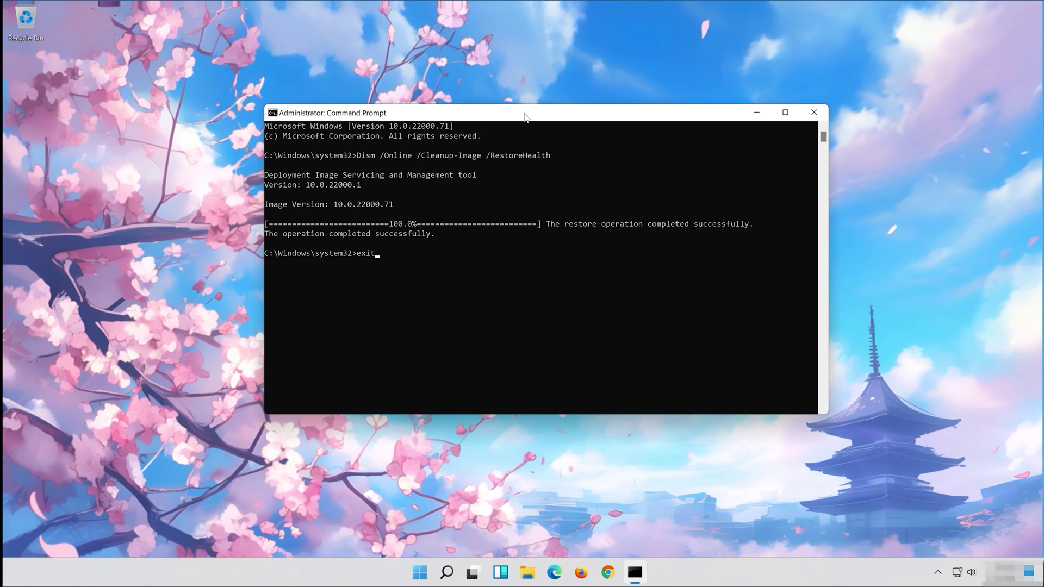
pyautogui.press('Return')
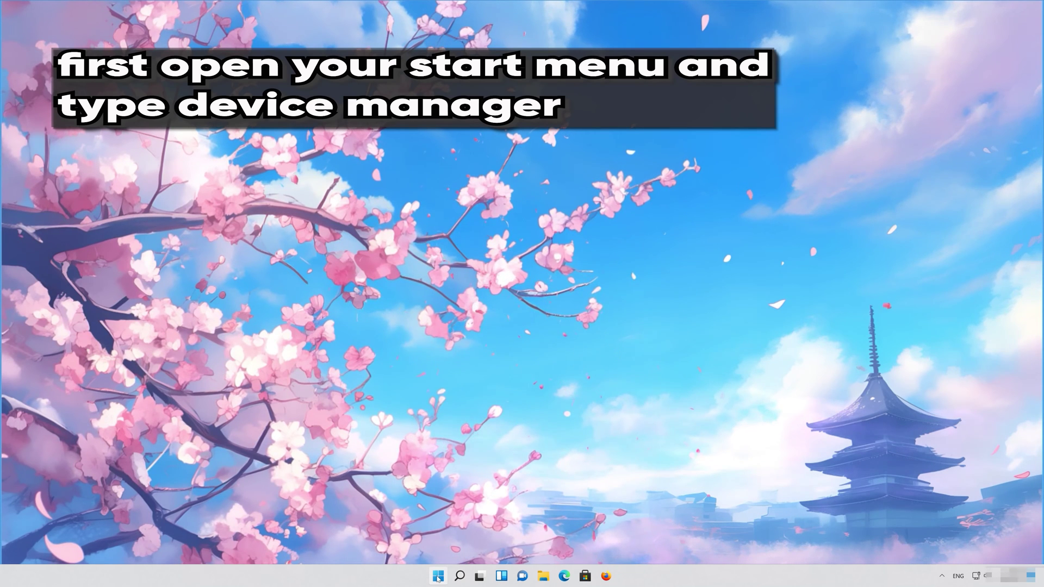
# Search Start for 'device manager' and open the Device Manager result.
pyautogui.click(437, 577)
pyautogui.write('devi')
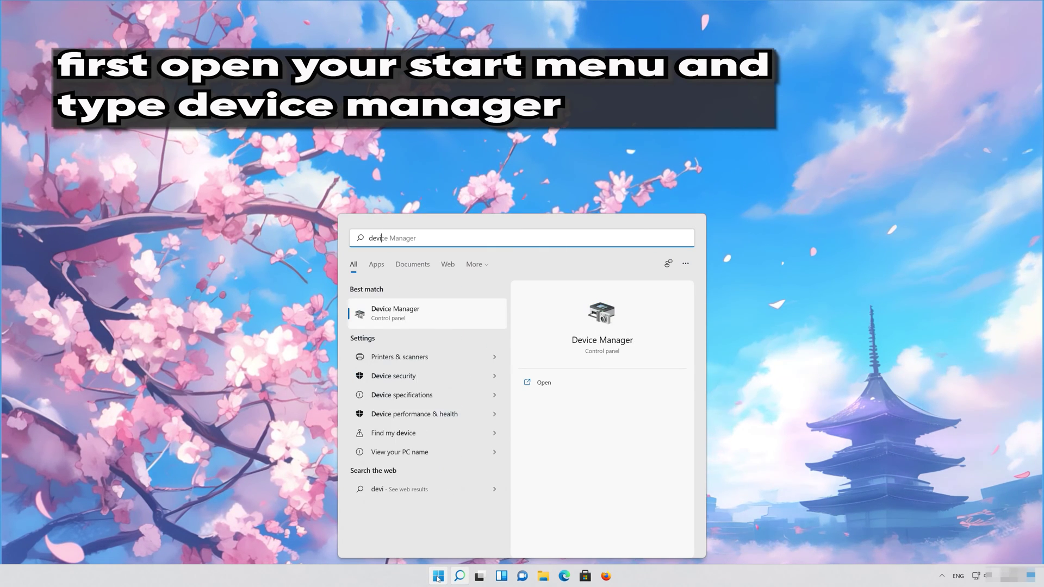
pyautogui.write('ce manager')
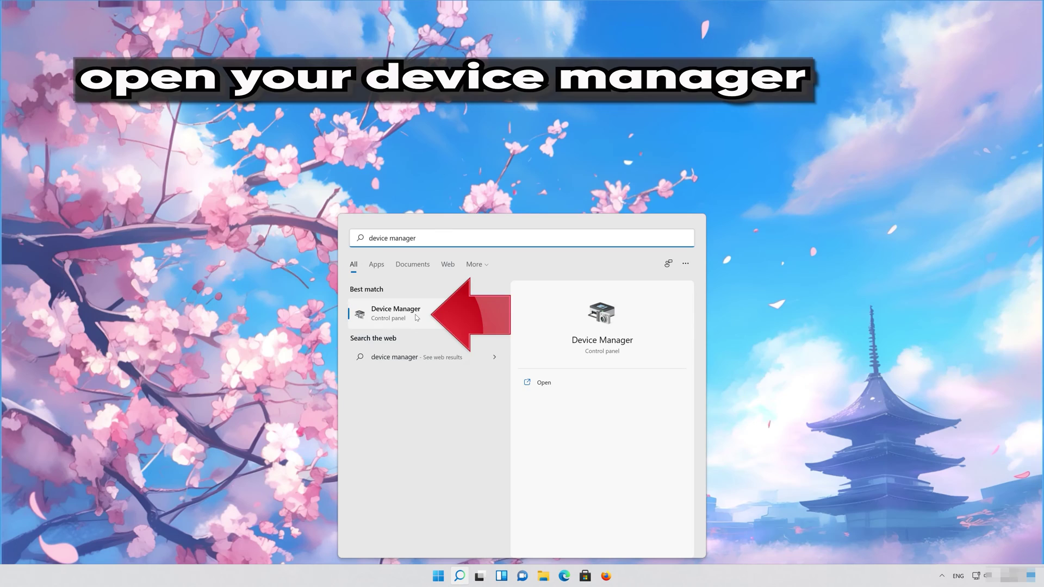
pyautogui.click(420, 320)
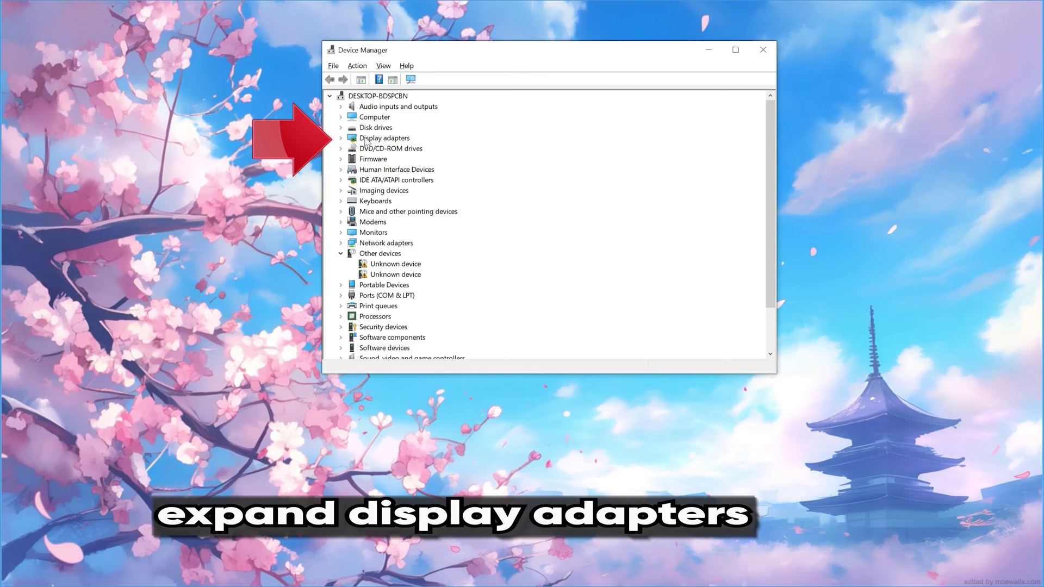
# Show the NVIDIA GeForce RTX 3080 Ti driver details (version 30.0.14.7141) under Display adapters.
pyautogui.click(341, 138)
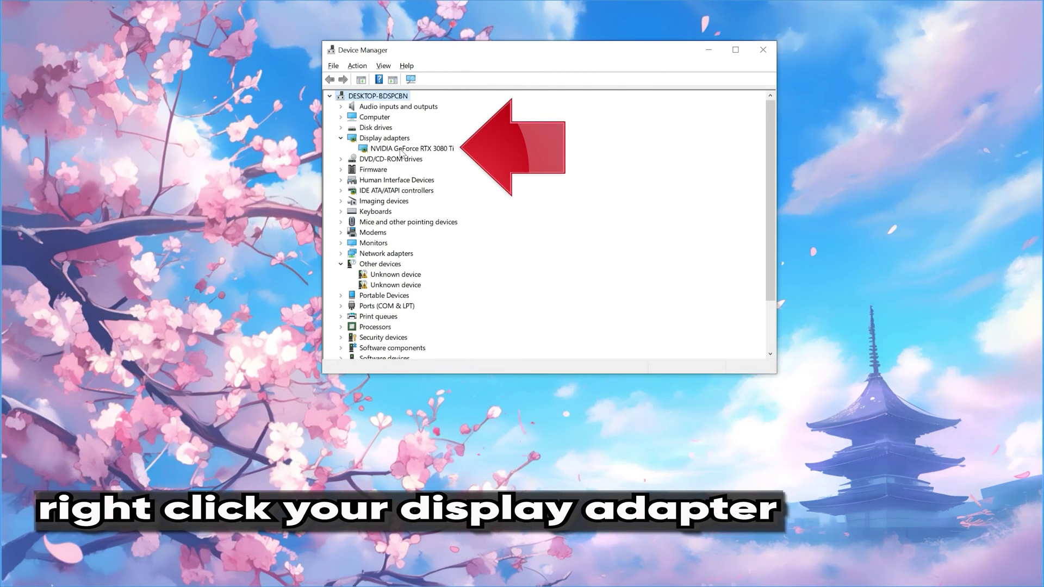
pyautogui.rightClick(435, 153)
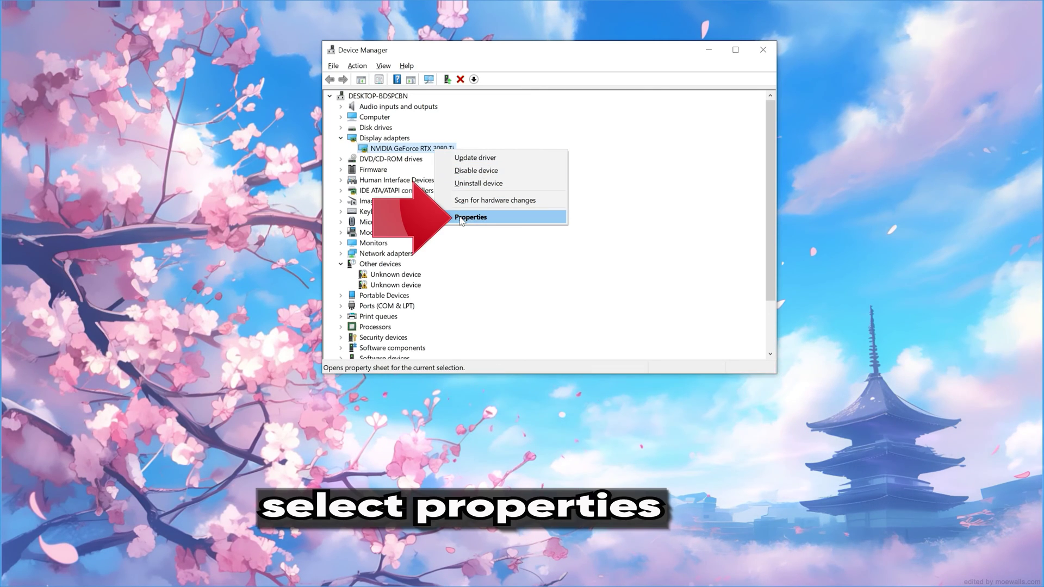
pyautogui.click(499, 218)
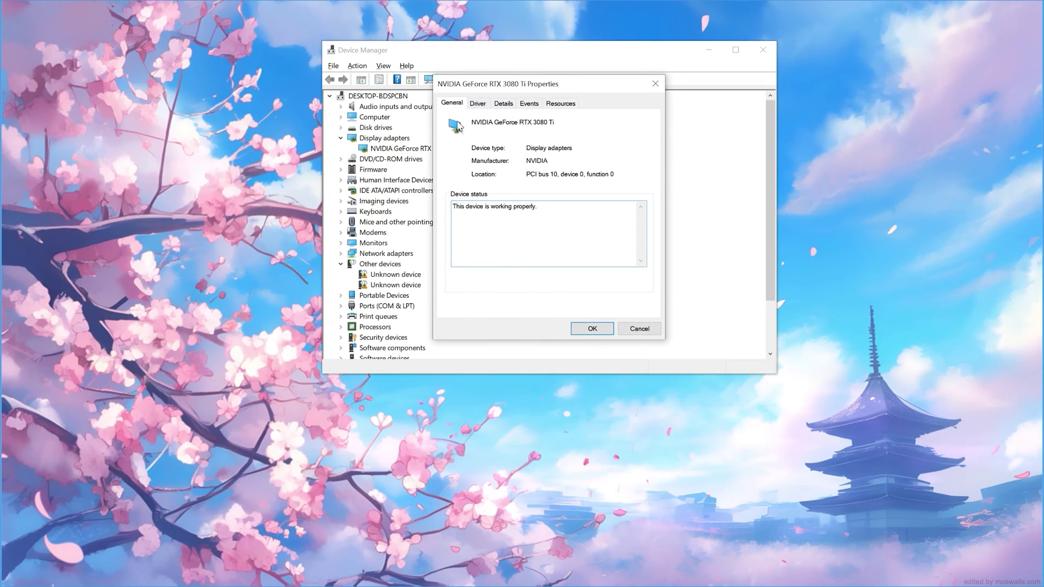
pyautogui.click(479, 104)
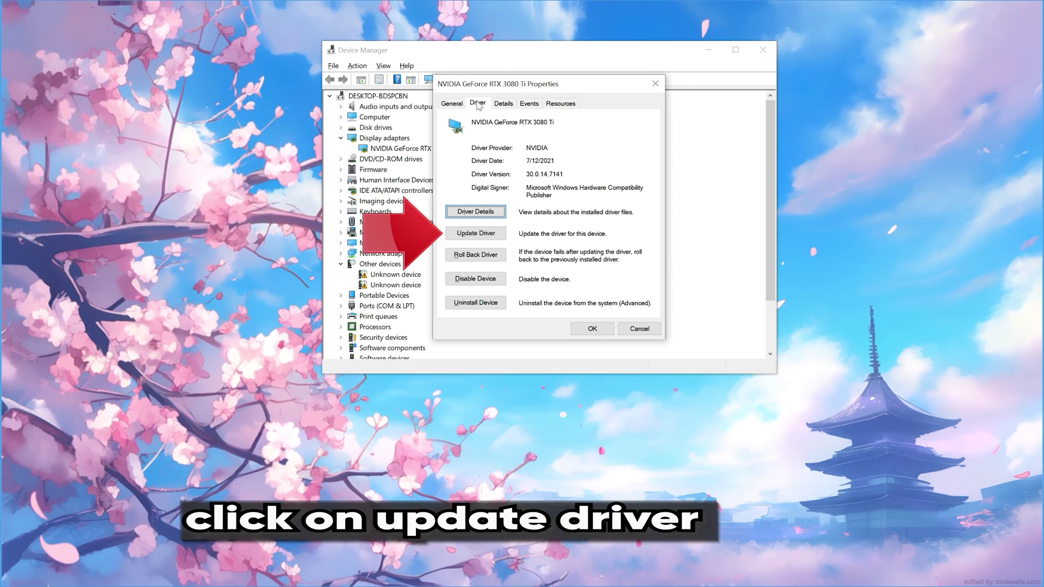
# Search automatically for a newer RTX 3080 Ti driver and dismiss the 'best driver installed' result.
pyautogui.click(461, 234)
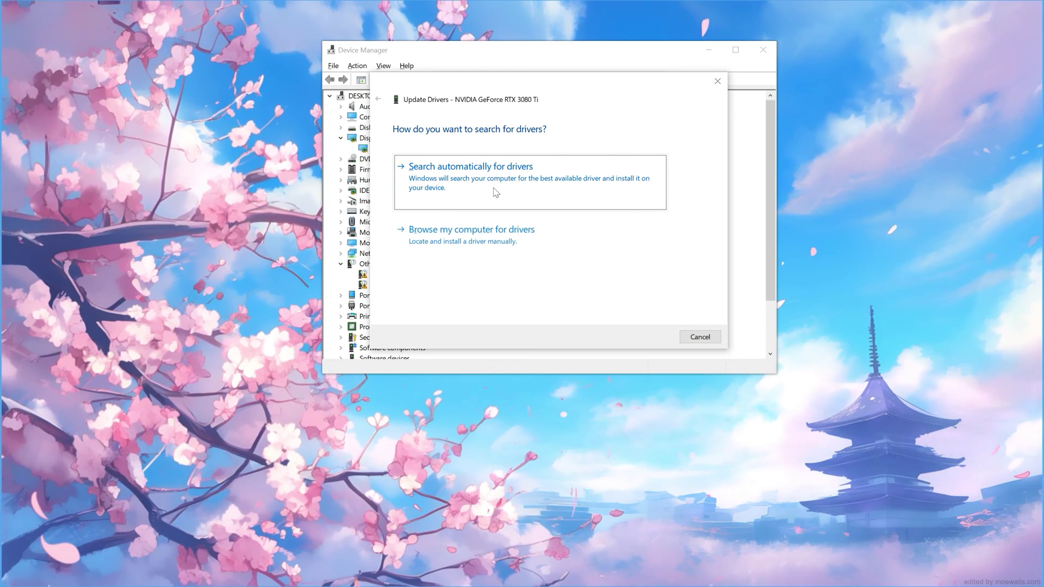
pyautogui.click(496, 192)
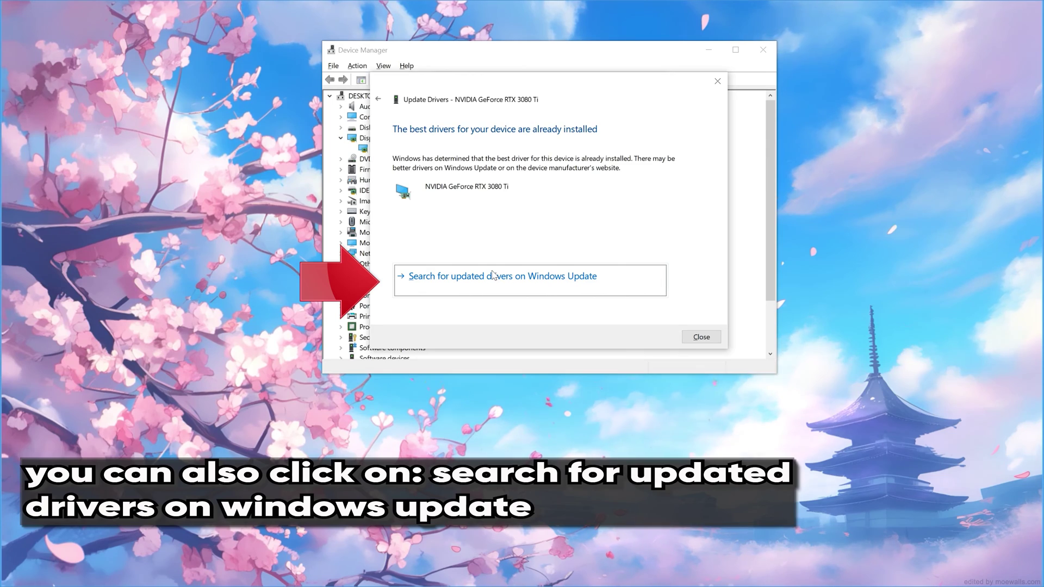
pyautogui.click(701, 336)
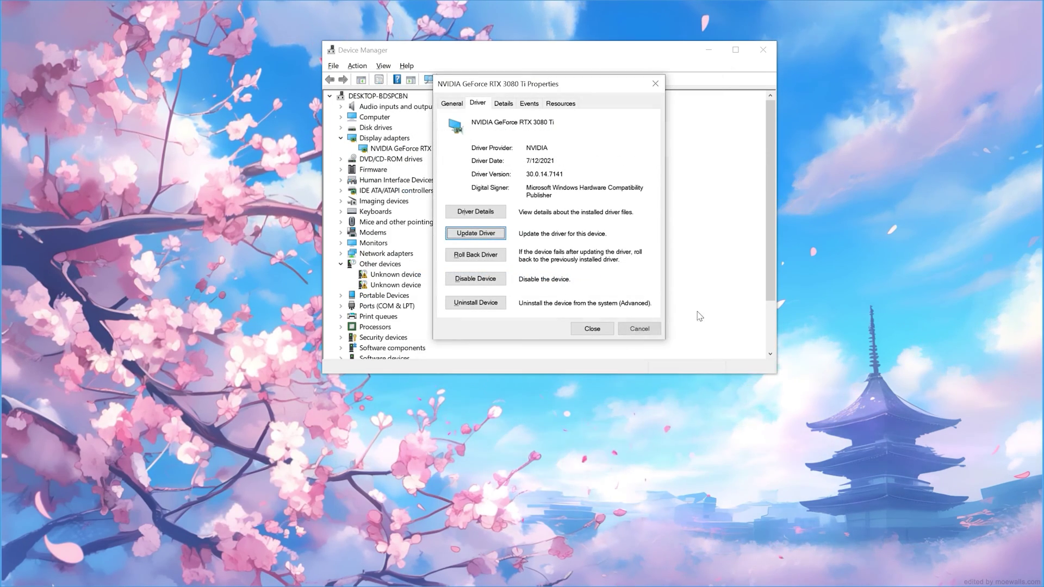
# Close the graphics card properties and reopen Device Manager via a 'device manager' search.
pyautogui.click(655, 84)
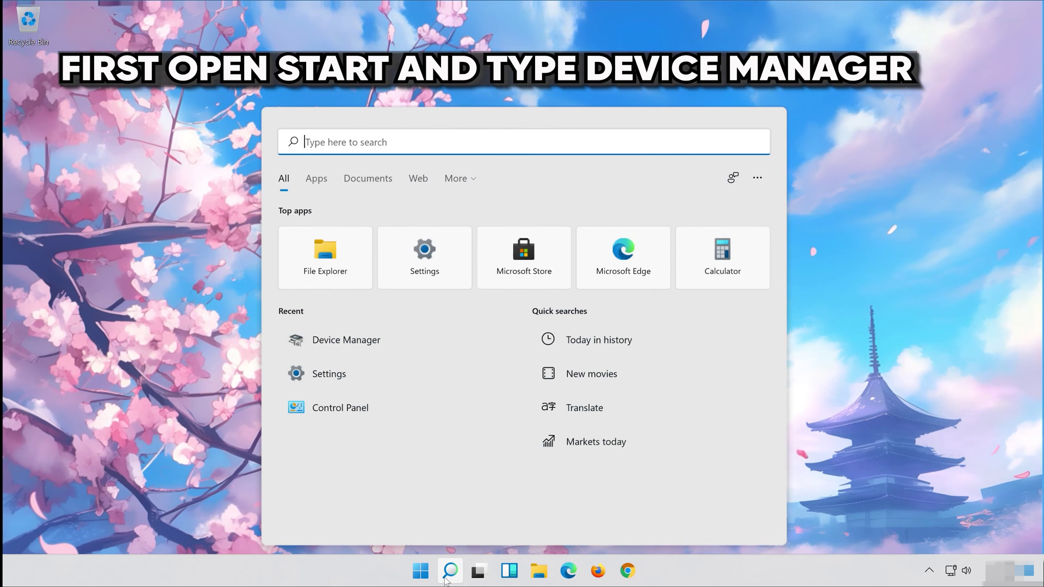
pyautogui.write('device manager')
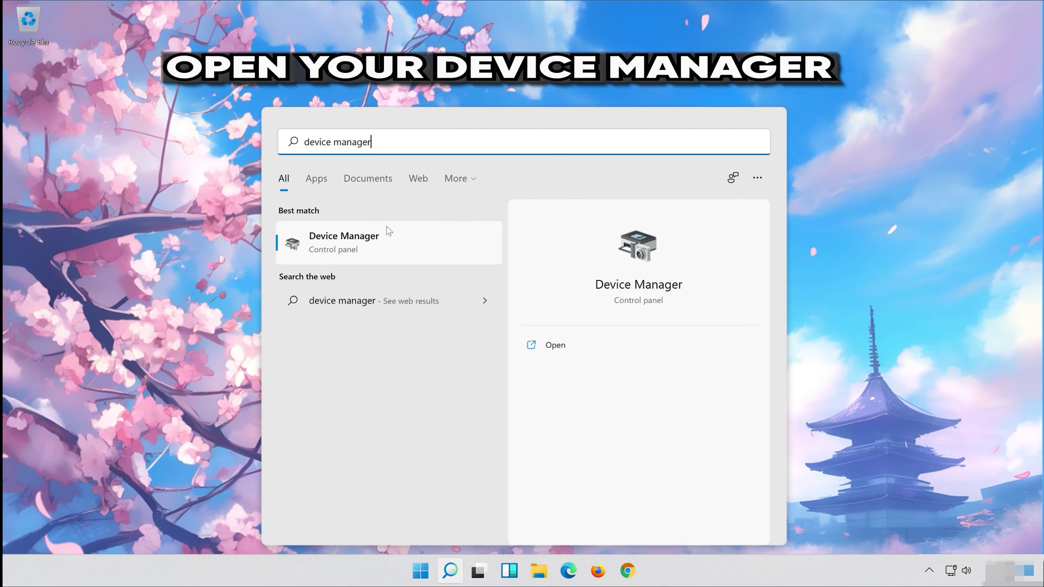
pyautogui.click(370, 247)
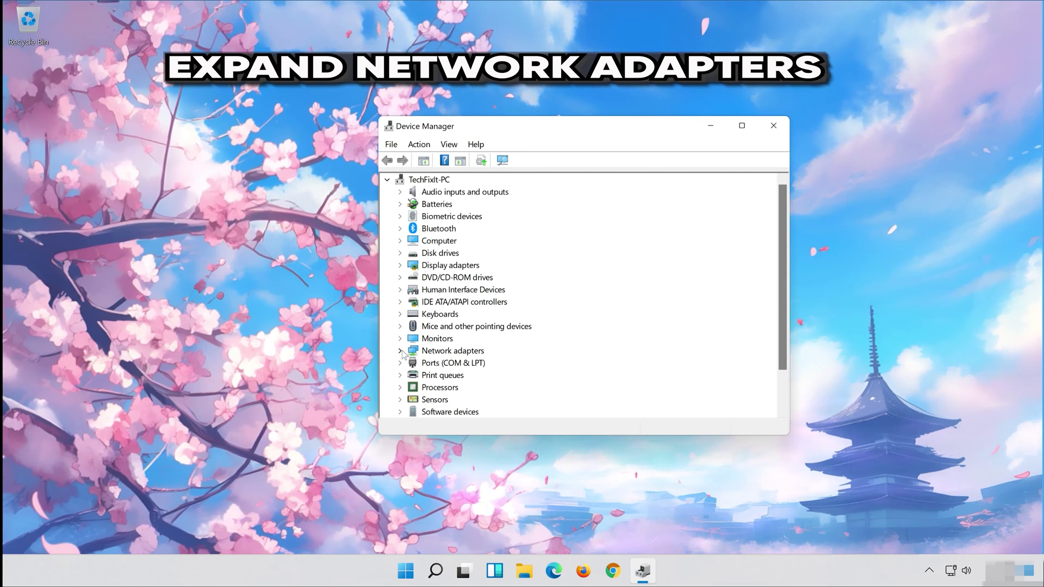
# Uninstall the Intel(R) 82574L Gigabit Network Connection from its Driver tab under Network adapters.
pyautogui.click(401, 352)
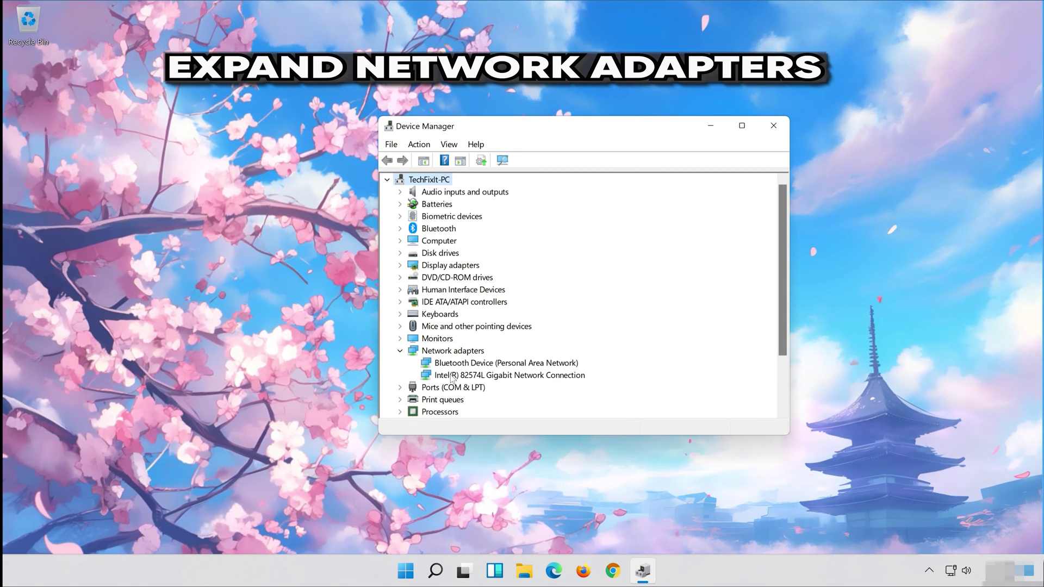
pyautogui.click(524, 377)
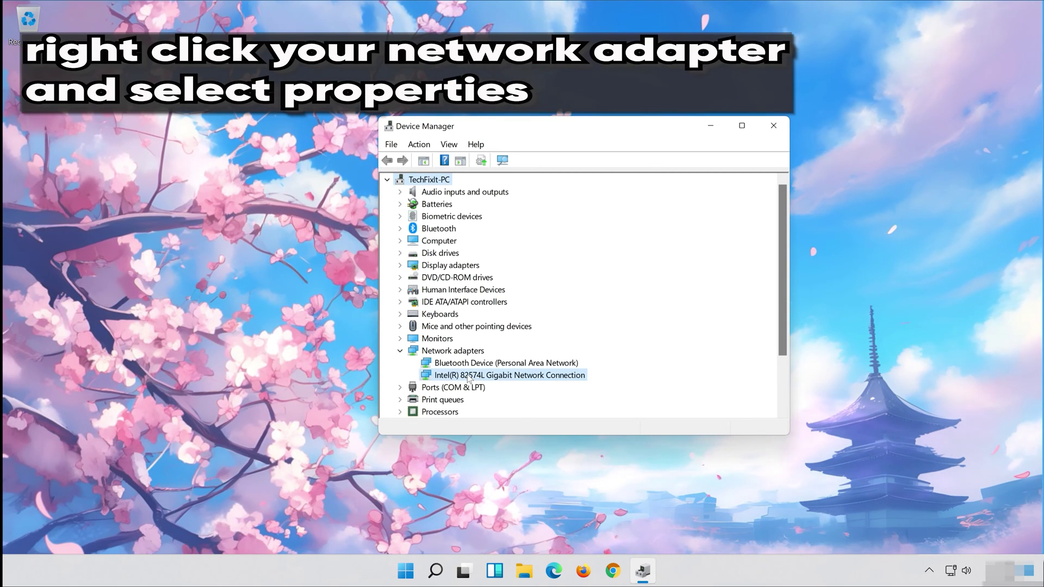
pyautogui.rightClick(513, 378)
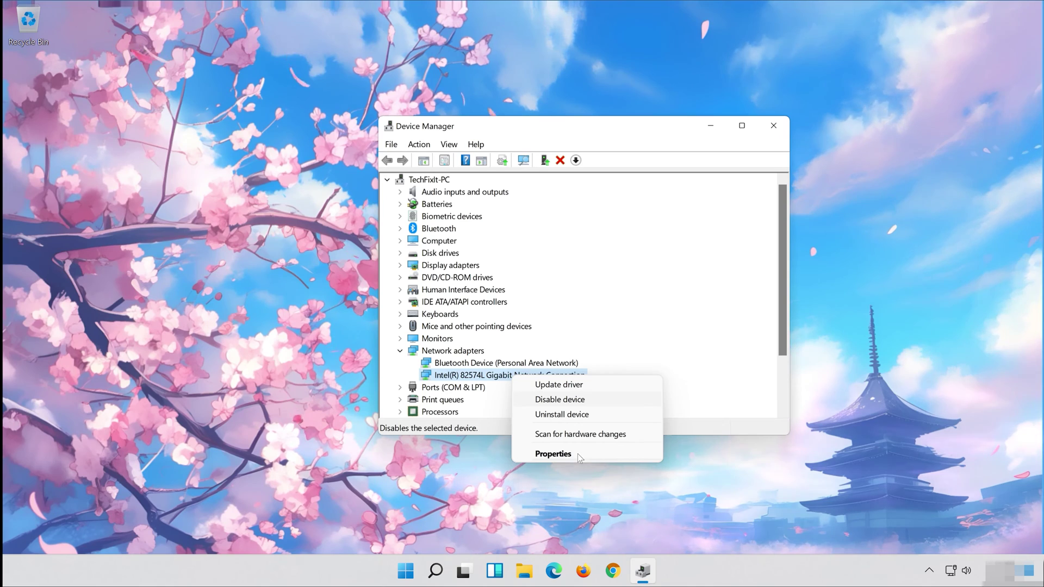
pyautogui.click(576, 454)
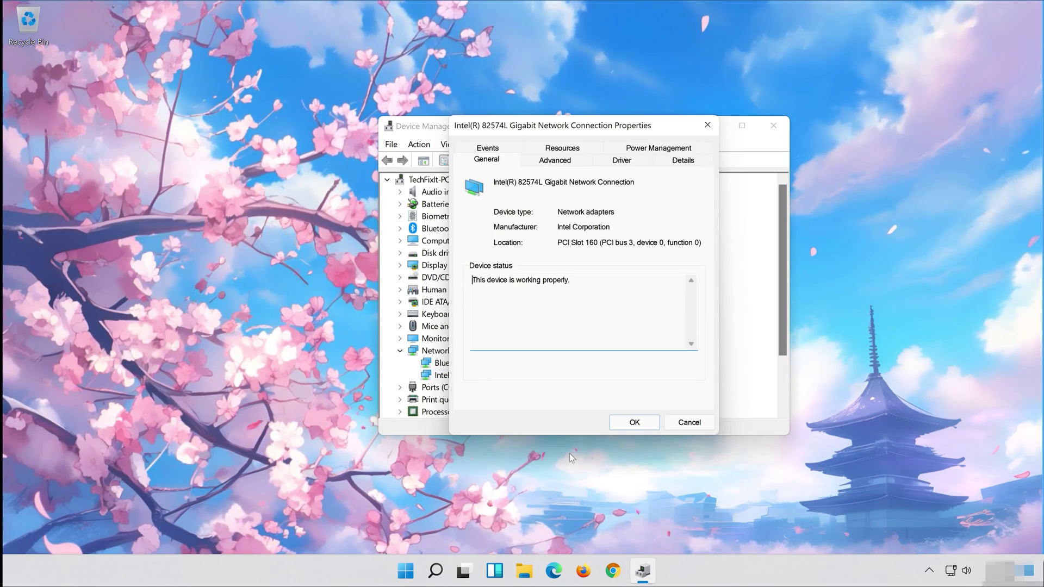
pyautogui.click(622, 160)
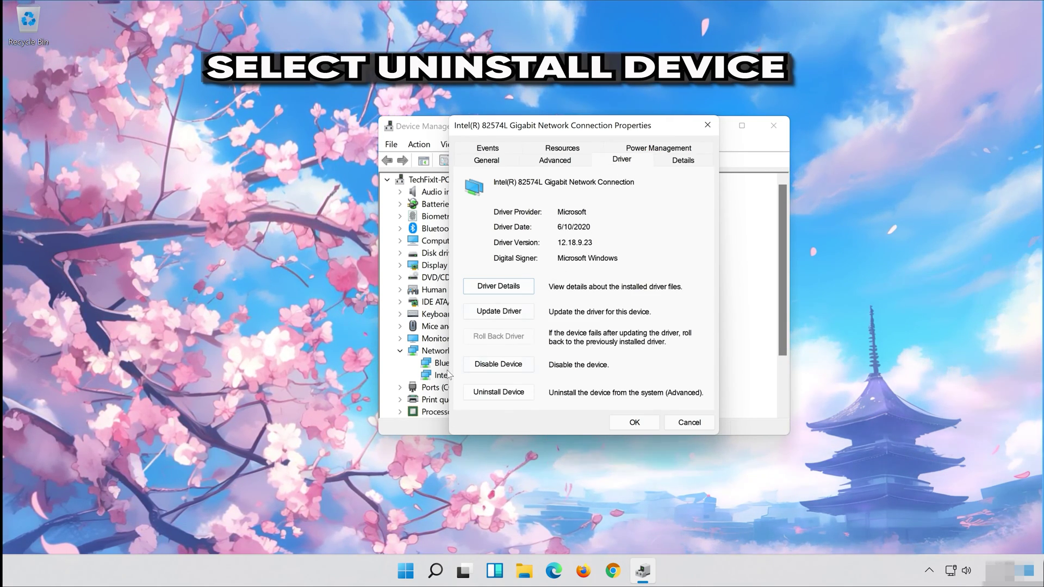
pyautogui.click(506, 394)
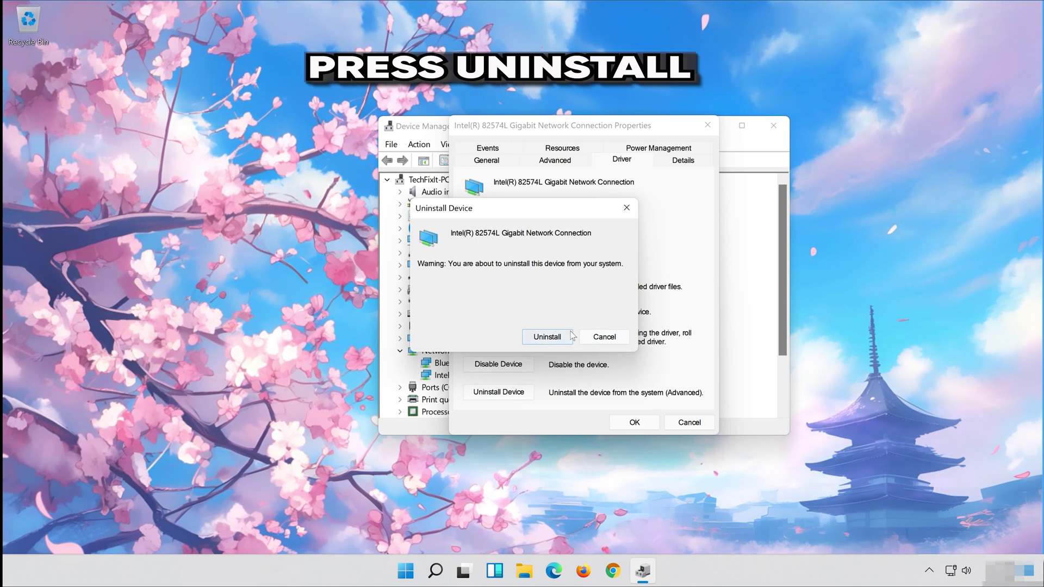
pyautogui.click(539, 340)
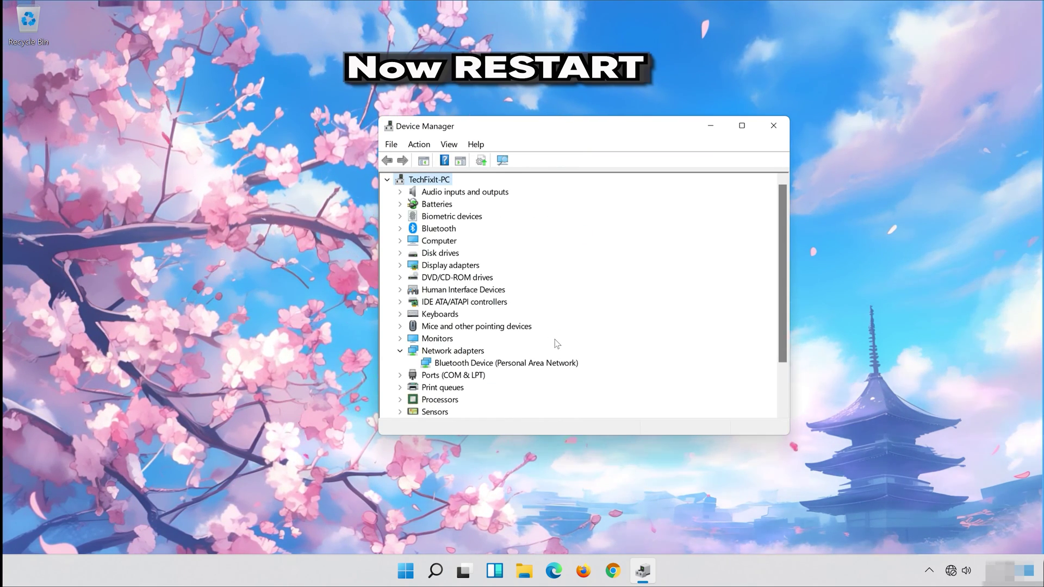
# Close Device Manager and restart the PC from the Start menu power options.
pyautogui.click(780, 123)
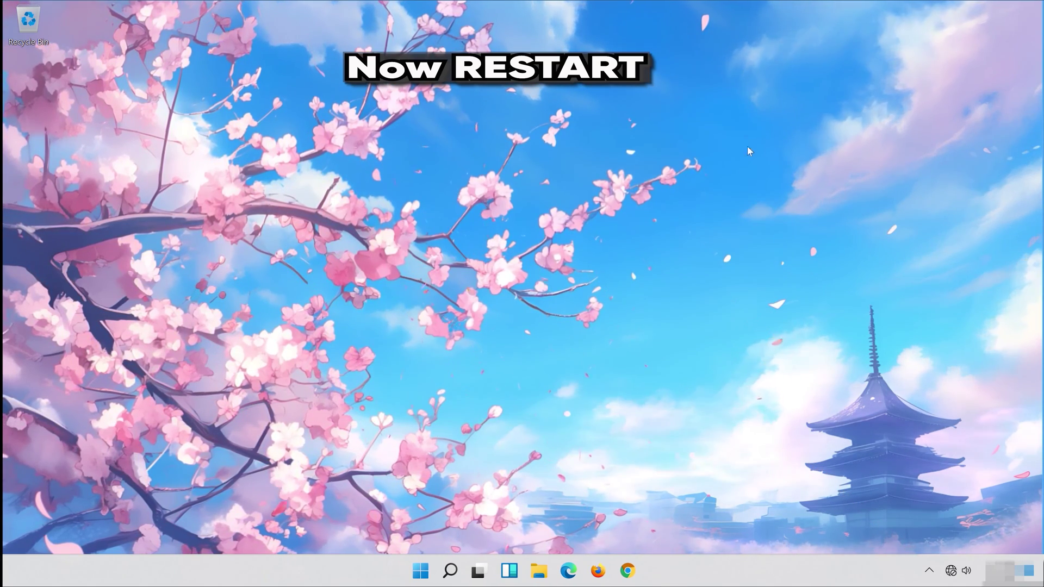
pyautogui.click(425, 570)
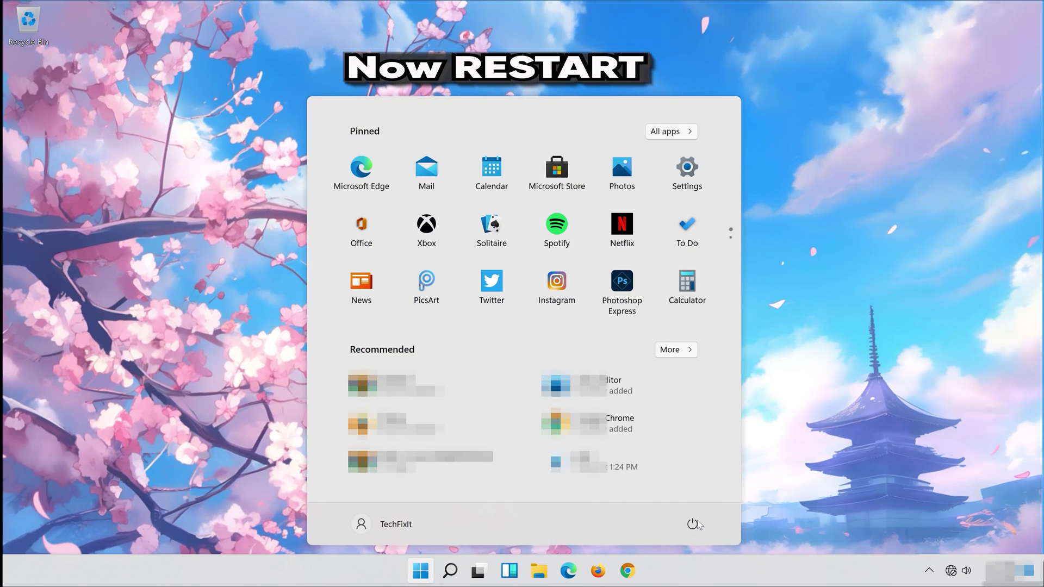
pyautogui.click(699, 528)
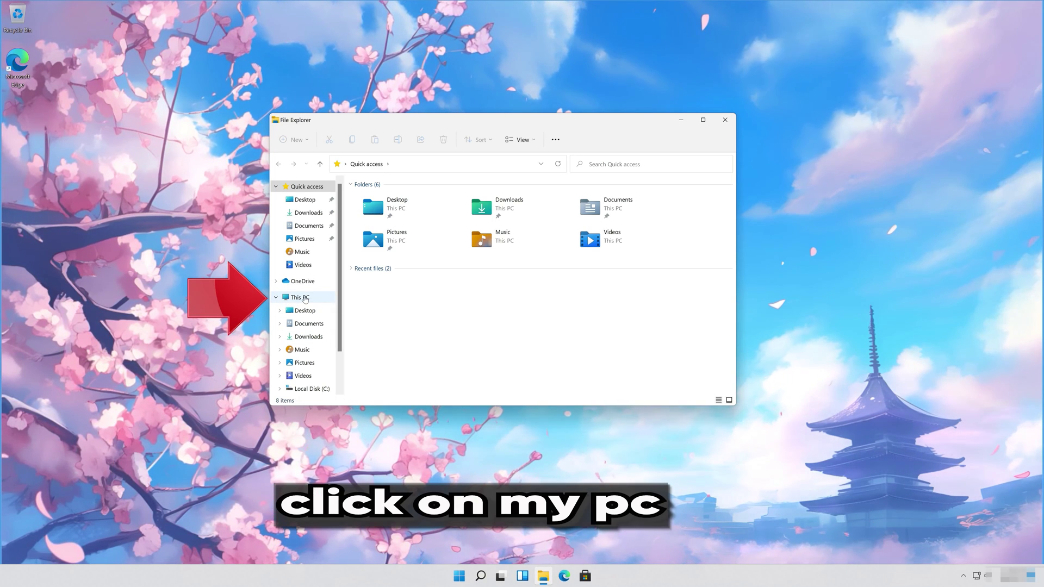
# Open Properties for the Samsung USB (E:) drive (18.7 GB free of 29.8 GB) from This PC.
pyautogui.click(306, 299)
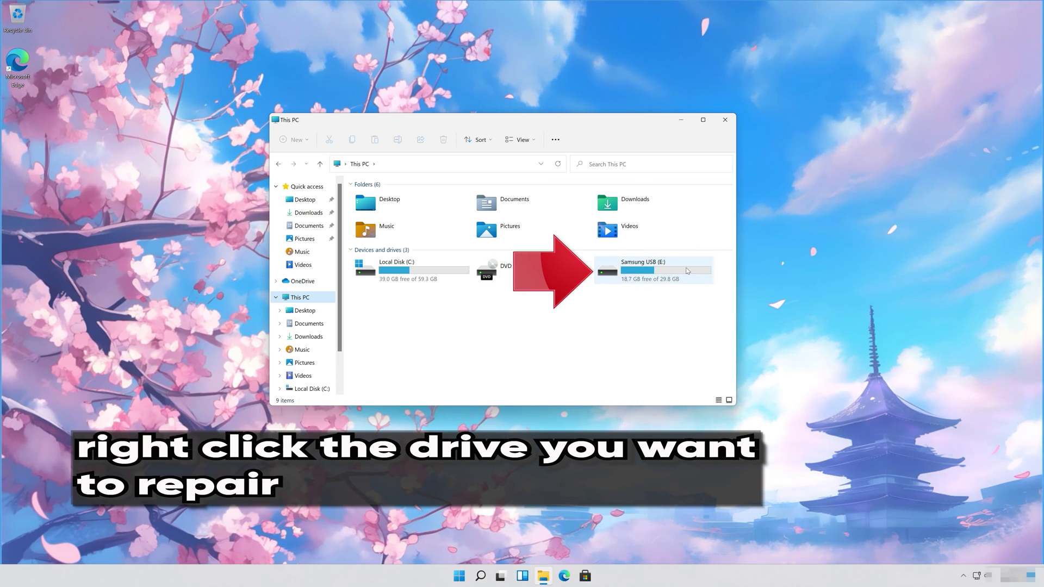
pyautogui.rightClick(648, 274)
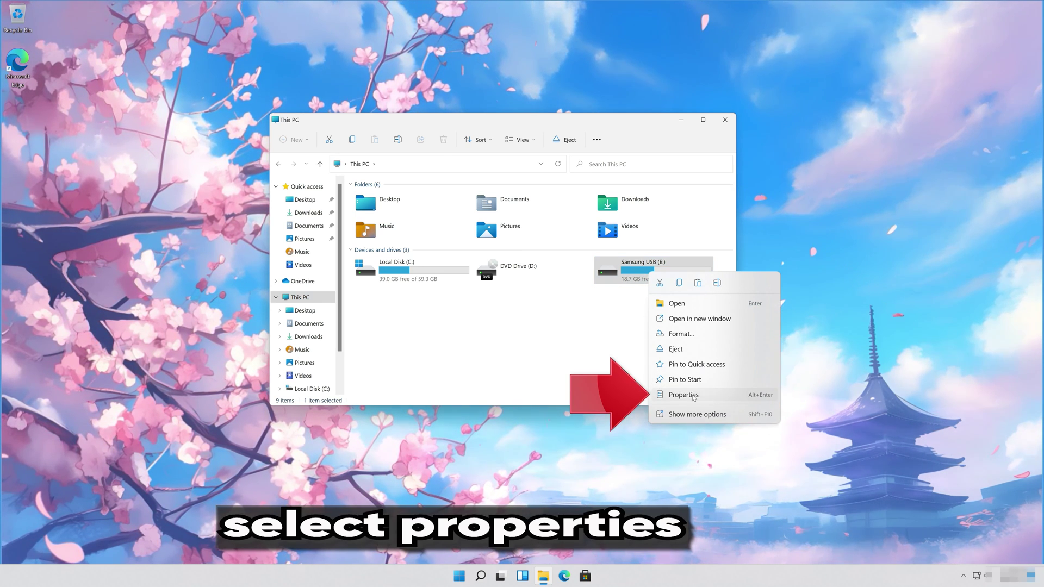
pyautogui.click(693, 396)
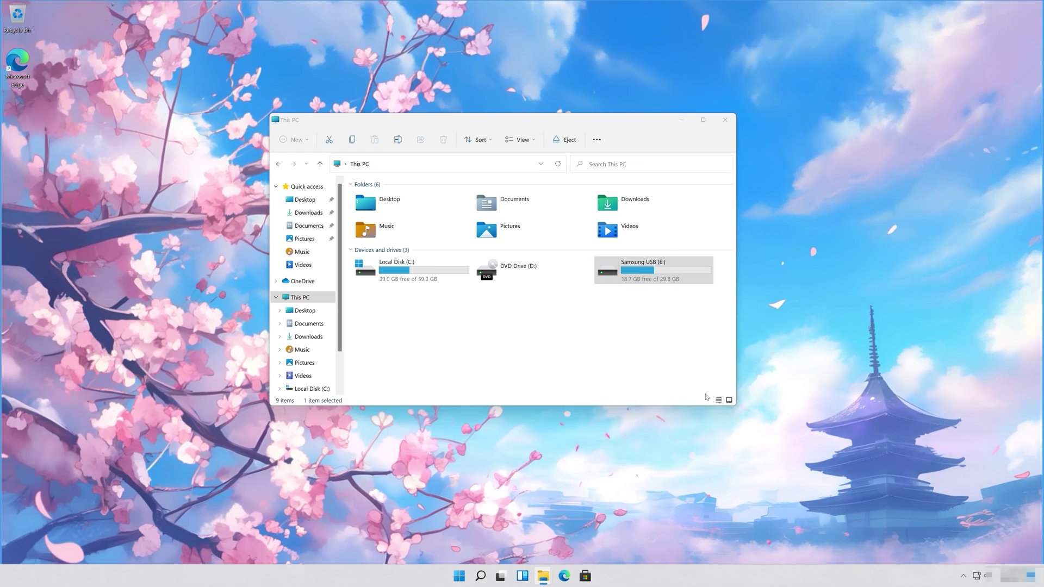
# Run Tools error checking with Scan and repair drive on Samsung USB (E:), then close the success notice.
pyautogui.moveTo(901, 331); pyautogui.dragTo(478, 151)
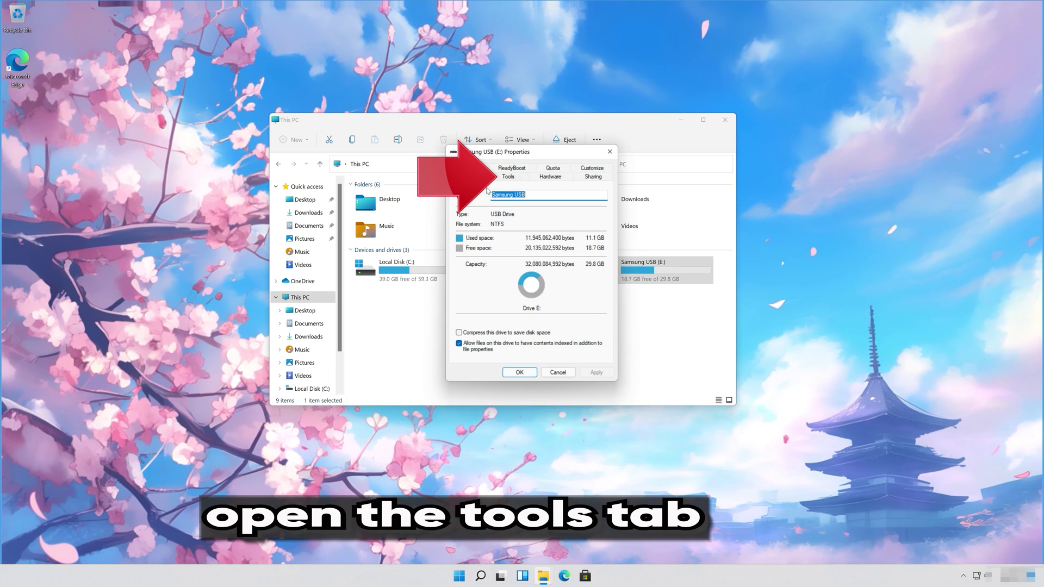
pyautogui.click(521, 177)
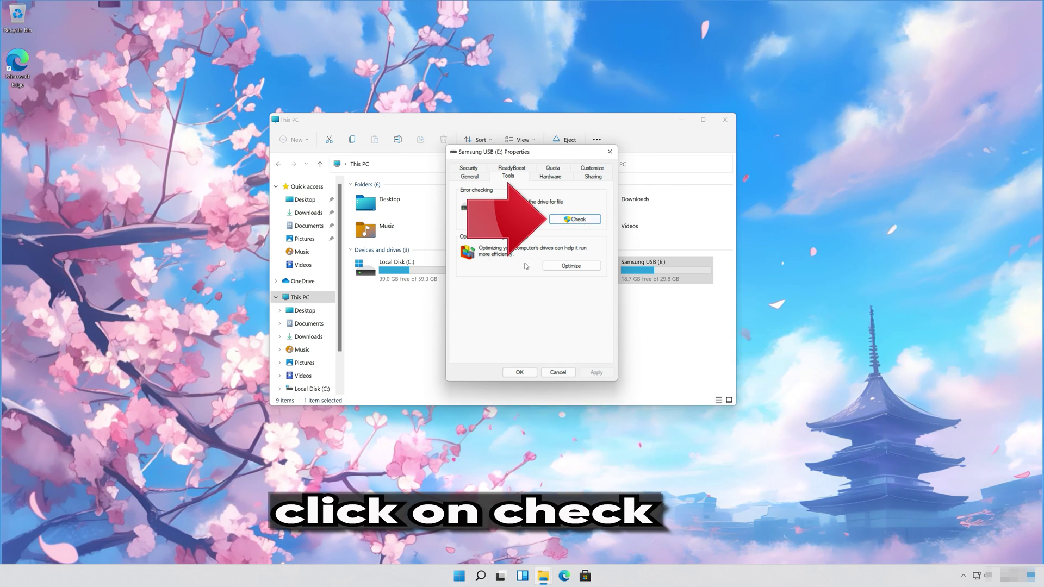
pyautogui.click(576, 221)
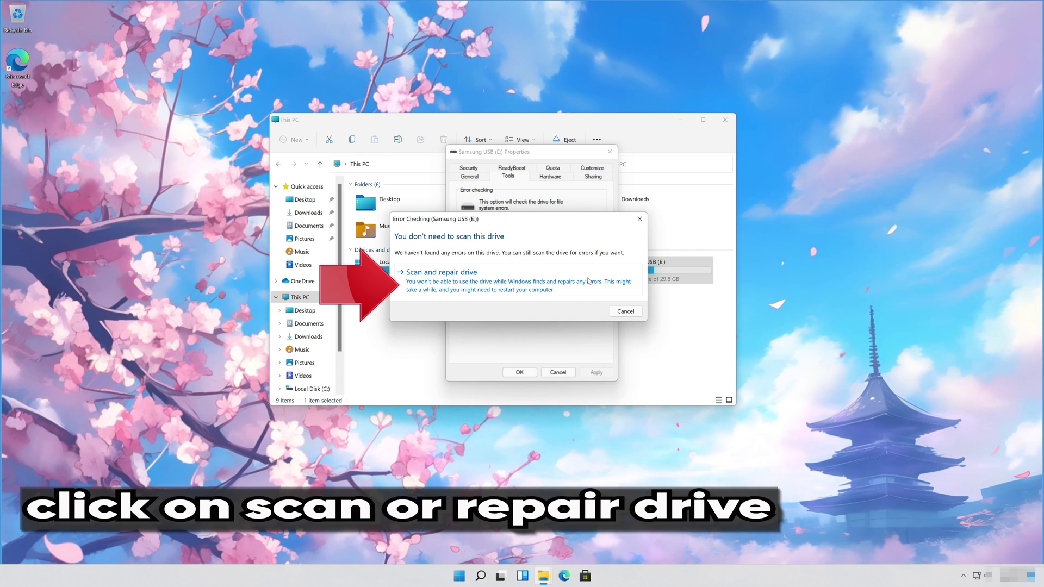
pyautogui.click(531, 275)
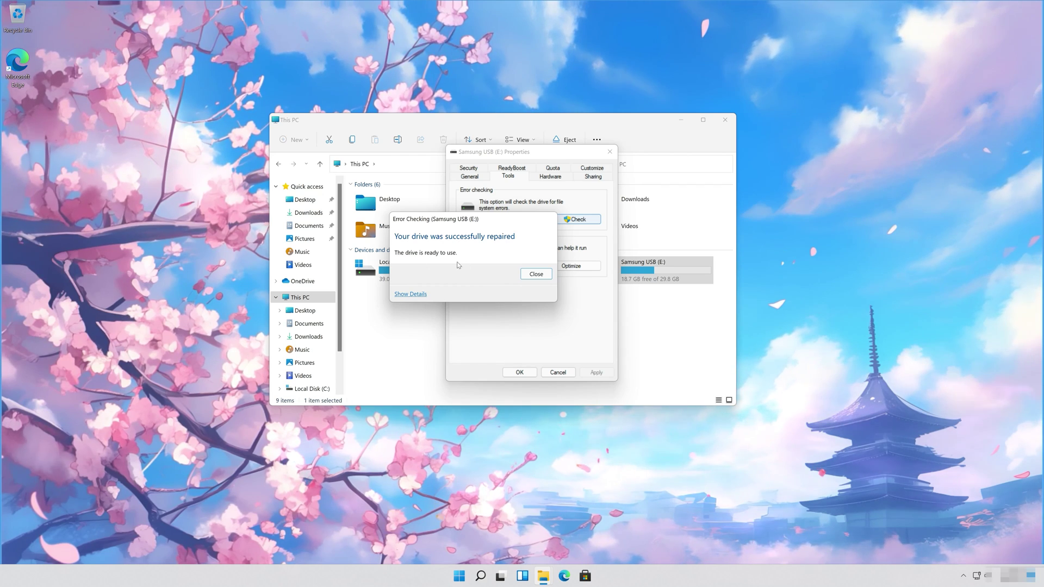
pyautogui.click(535, 274)
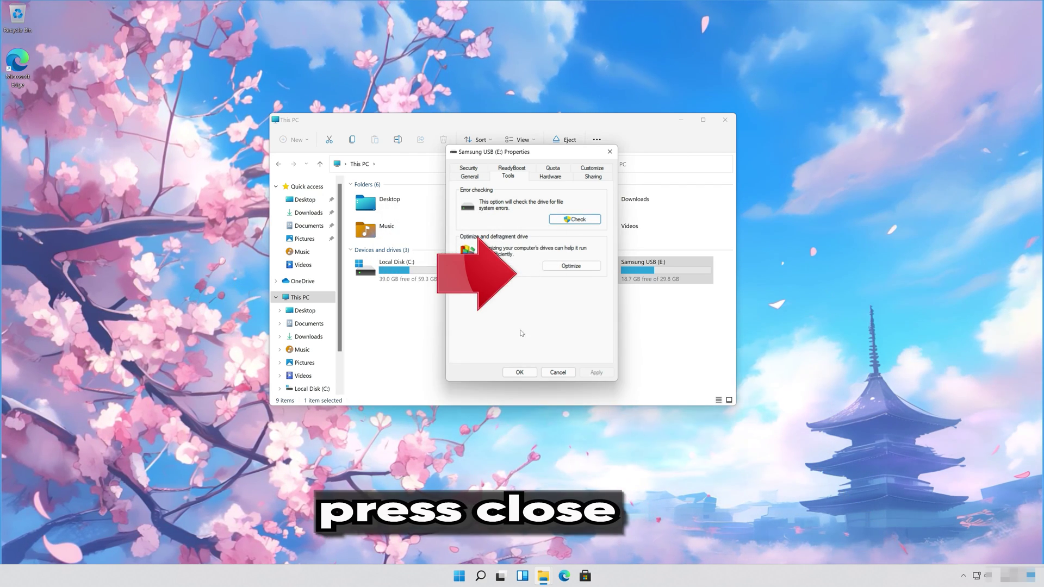